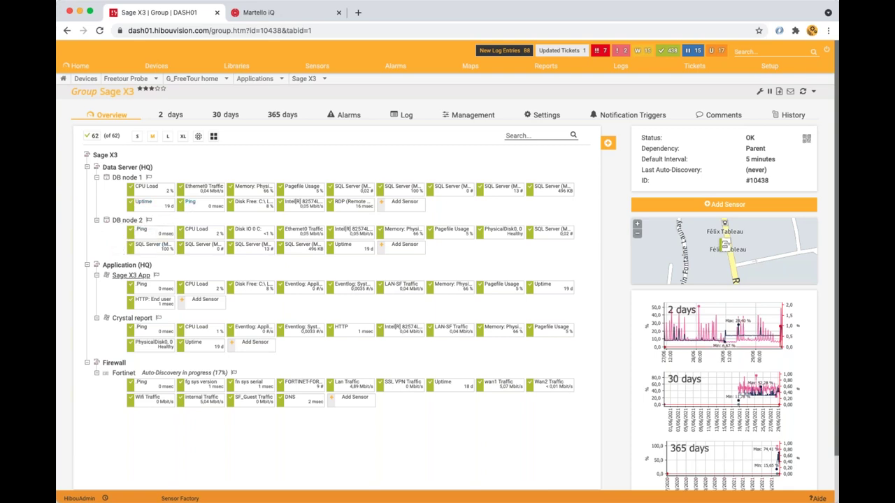
Open the Sage X3 App device in the Application (HQ) group and review its list of sensors
left_click(130, 276)
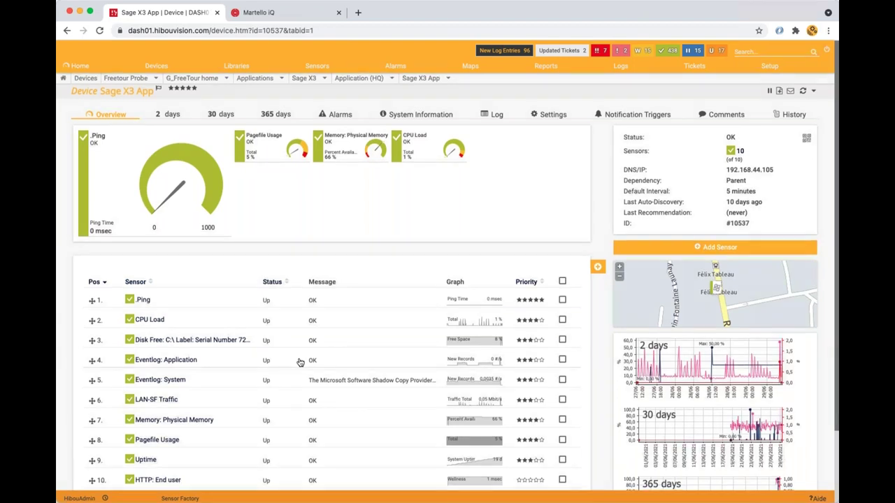
scroll(299, 362, "down", 1)
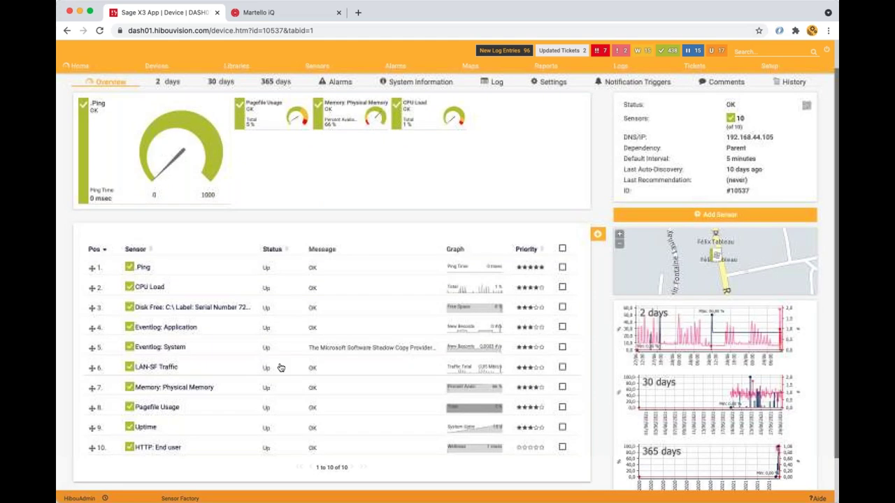
scroll(280, 367, "down", 1)
scroll(273, 363, "down", 1)
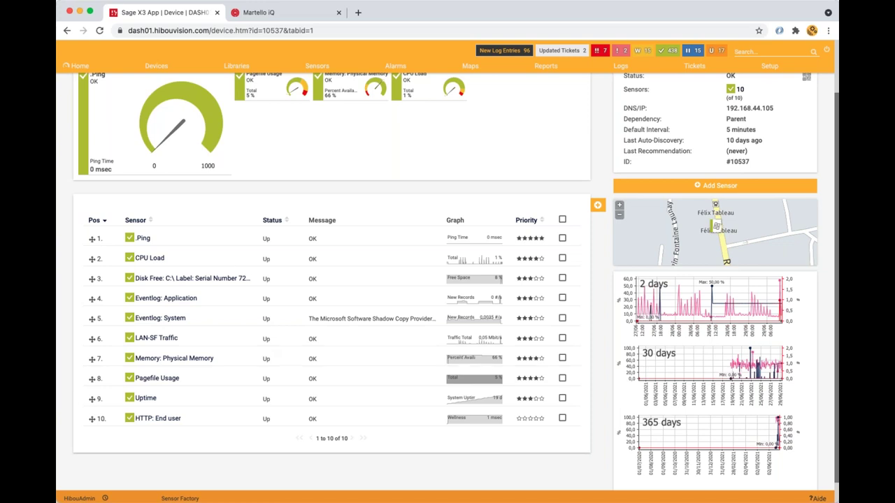
Switch to Martello iQ, open the home page and browse the full list of components
left_click(277, 21)
left_click(72, 60)
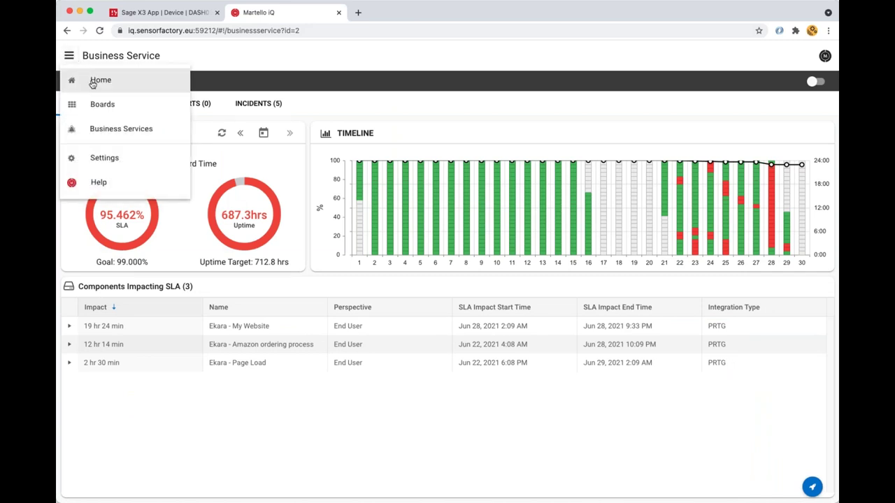
left_click(93, 81)
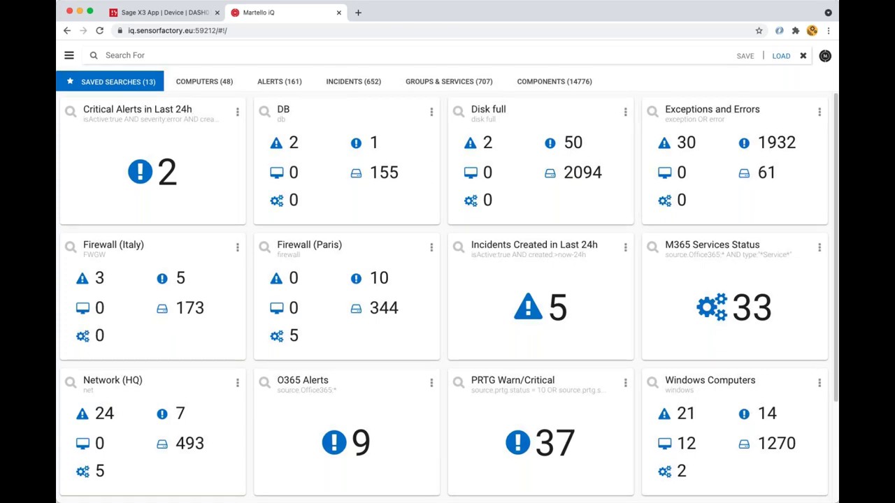
left_click(545, 86)
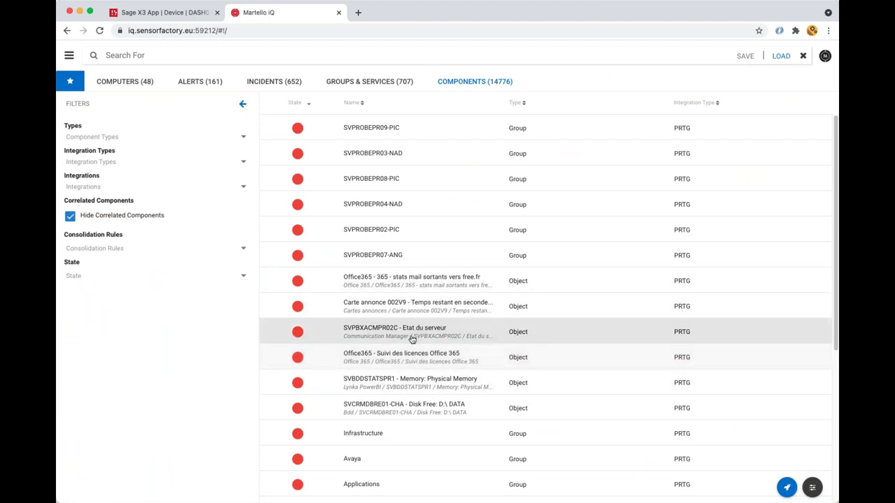
scroll(473, 318, "down", 3)
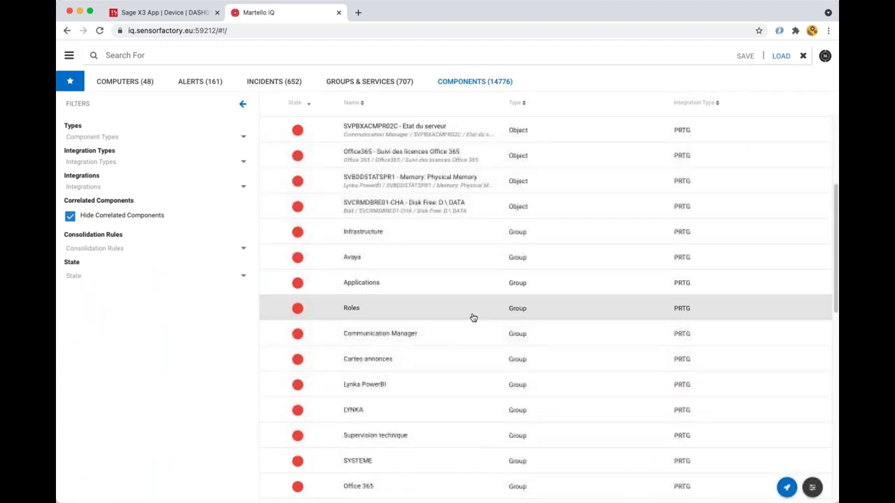
scroll(473, 318, "up", 3)
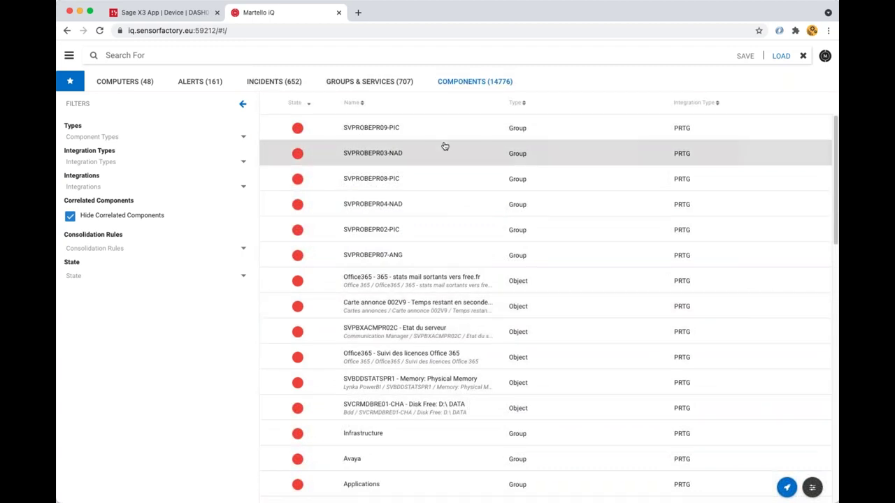
Open the SAGE board's explorer diagram and expand the Data server node
left_click(70, 55)
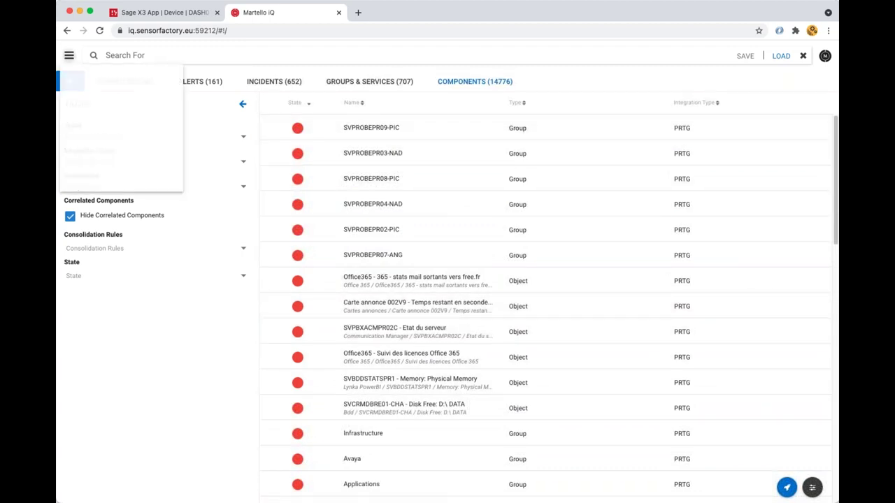
left_click(102, 104)
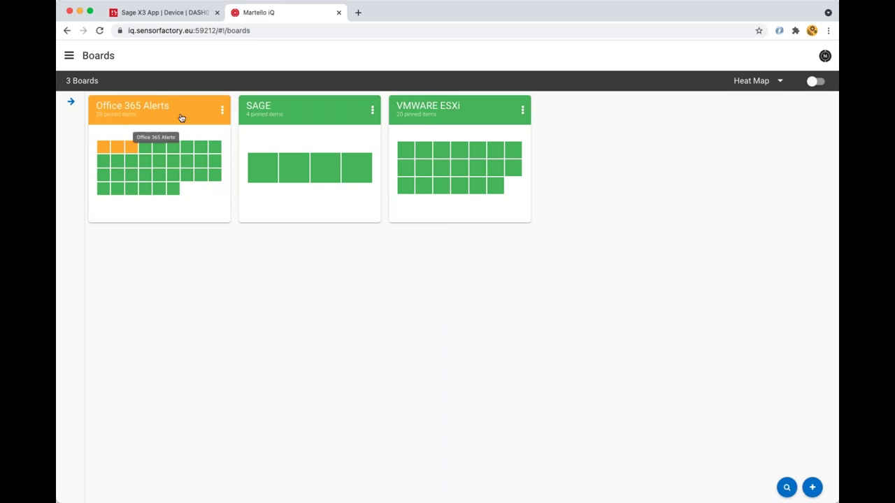
left_click(289, 115)
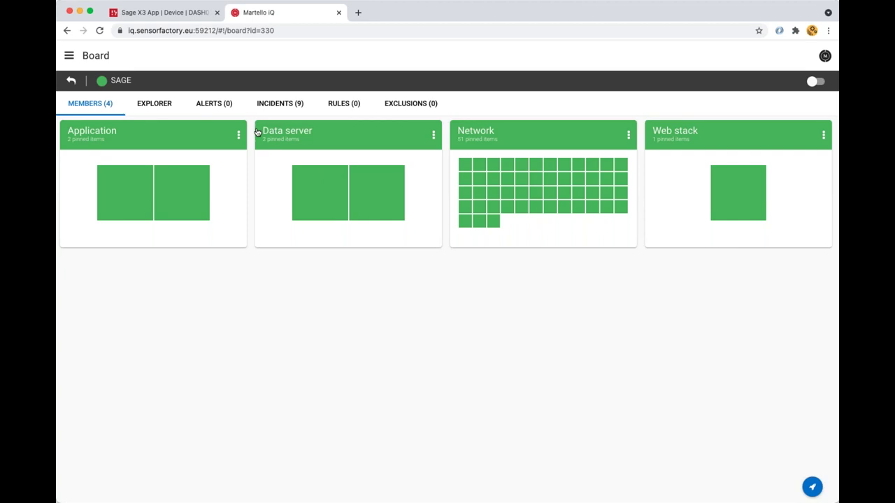
left_click(151, 102)
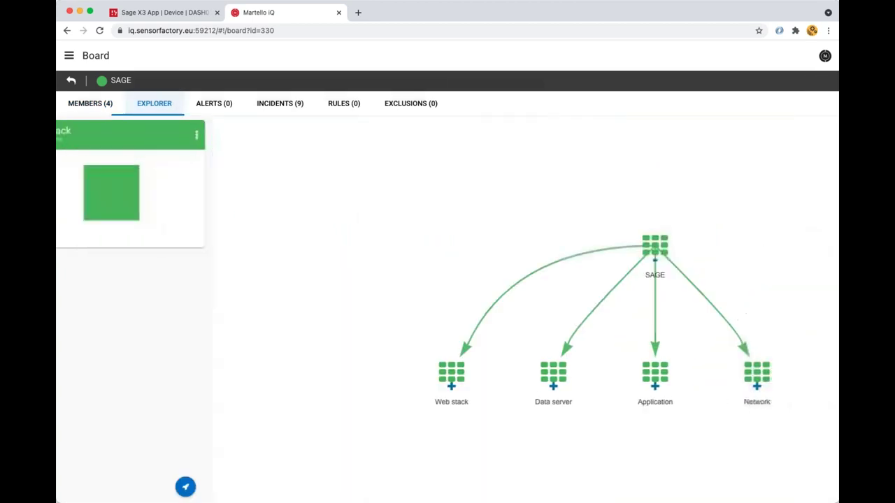
left_click(396, 386)
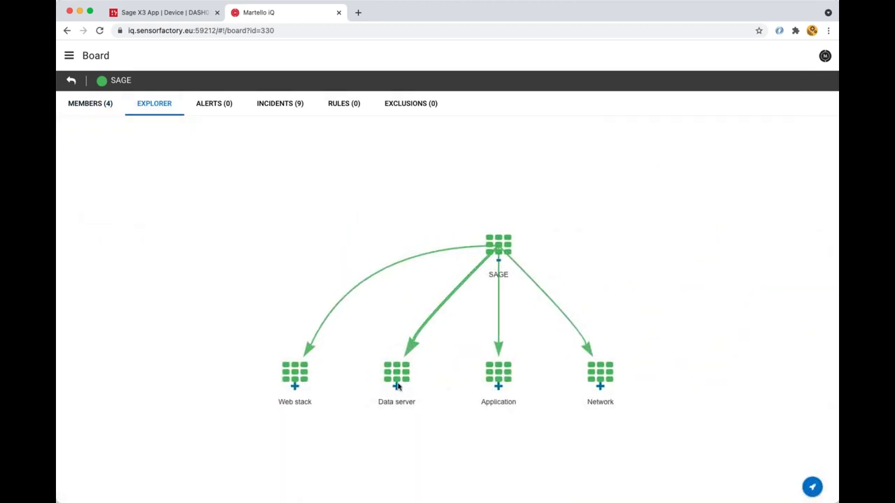
scroll(491, 406, "down", 3)
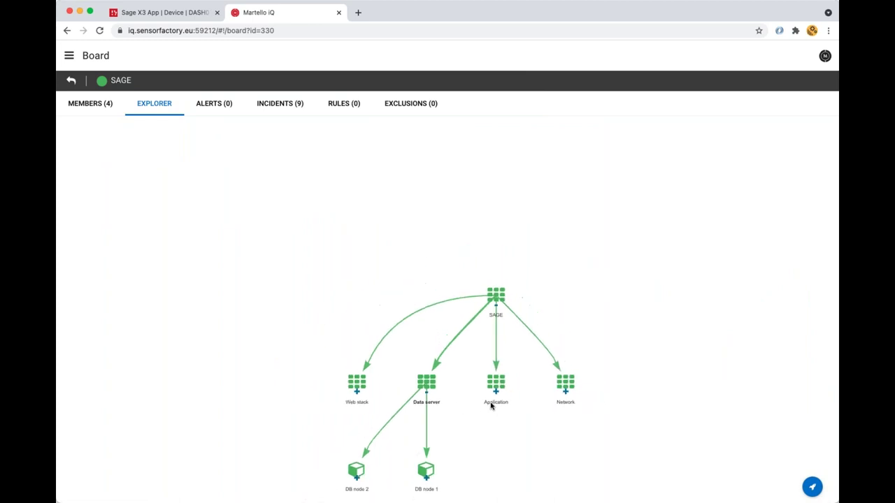
scroll(499, 300, "up", 1)
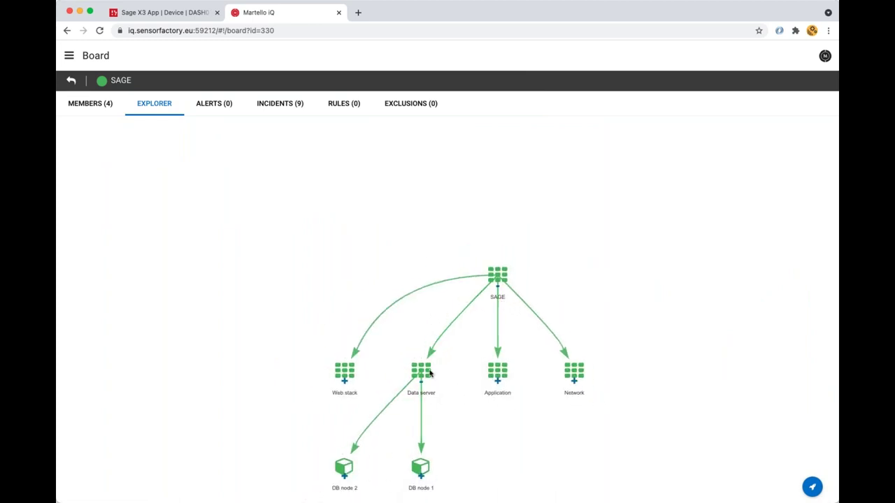
Open the Sage business service to review its SLA summary, and show its incidents
left_click(70, 56)
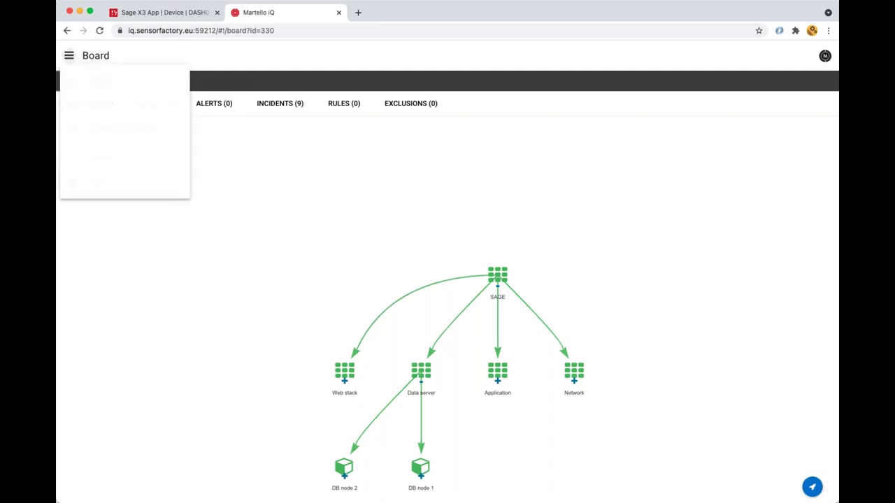
left_click(108, 139)
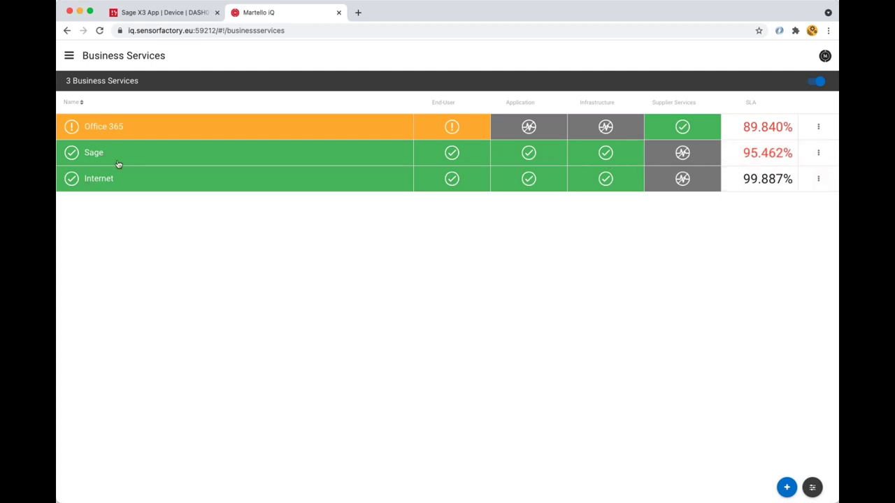
left_click(91, 155)
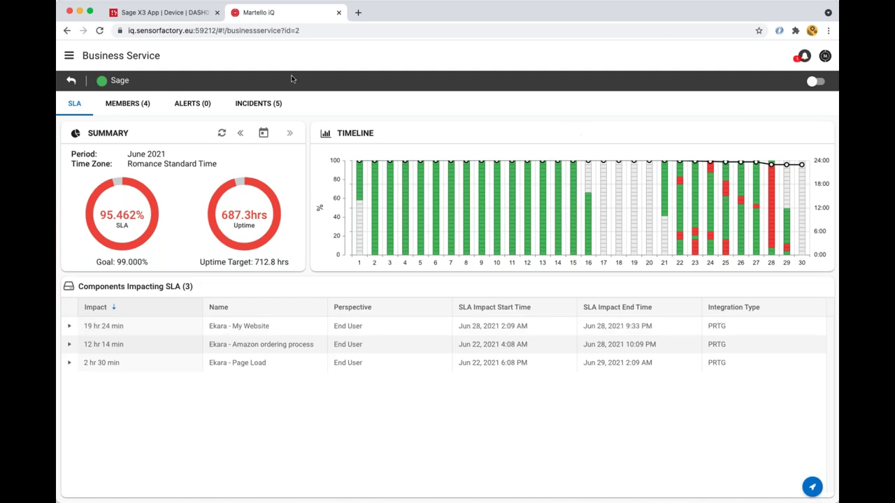
left_click(256, 106)
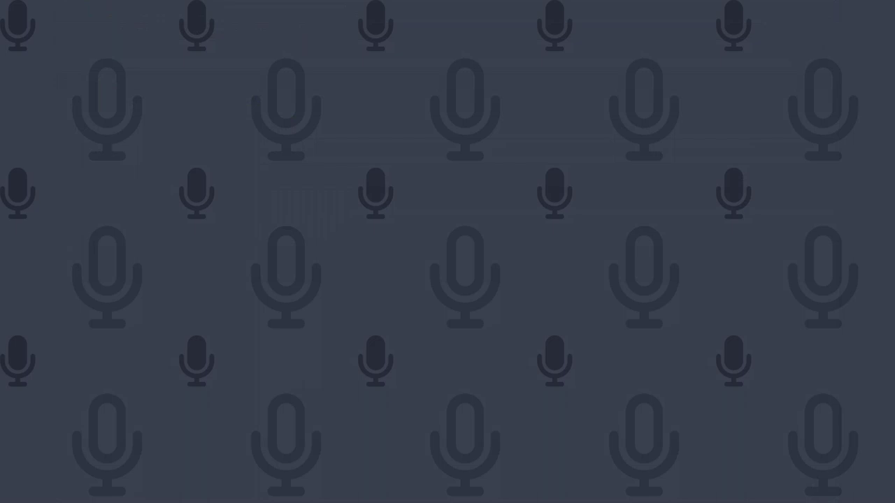
Switch to the PowerPoint webinar presentation on the "CAS #2 Application Azure" slide
key("alt+Tab")
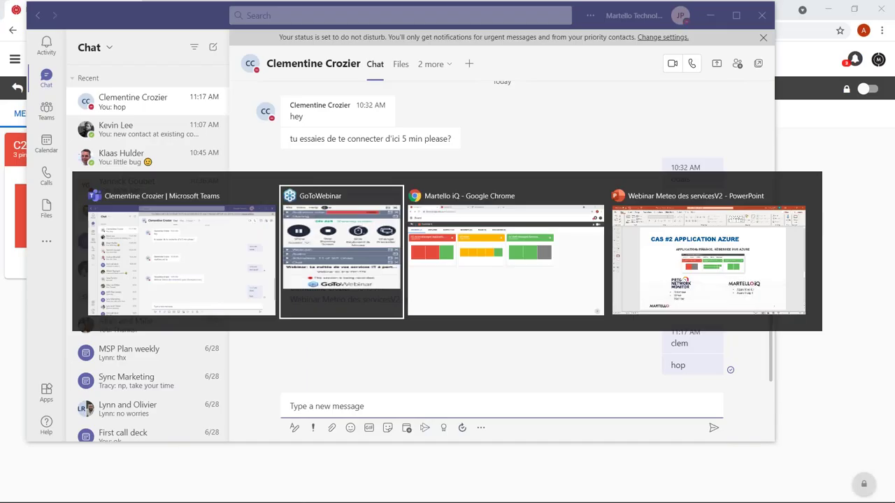
key("alt+Tab")
key("alt+Tab")
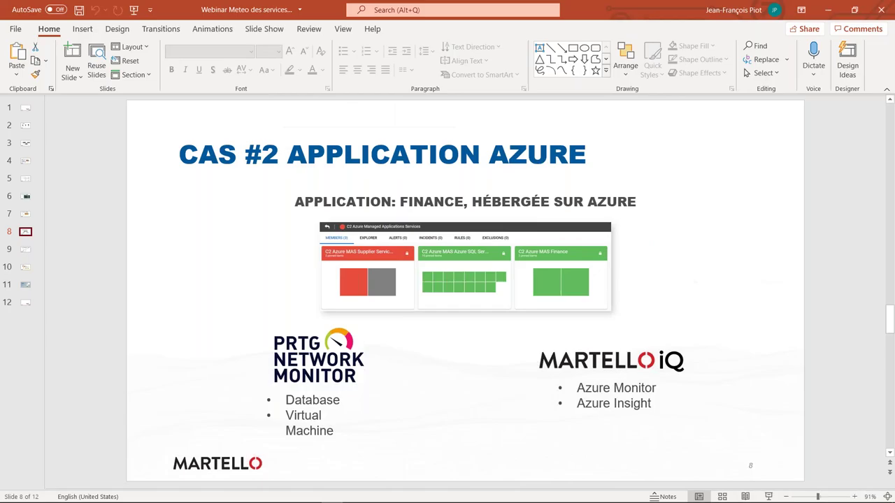
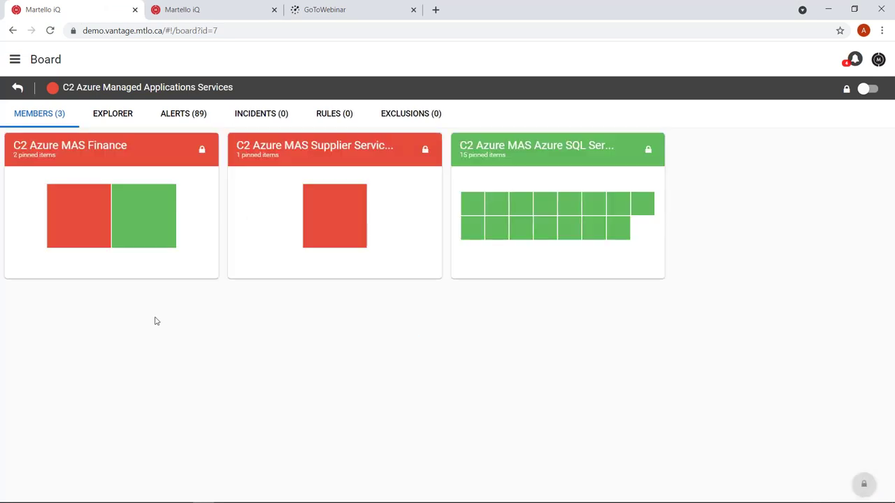
Review the databases in the C2 Azure MAS Azure SQL Services board and return to the parent board
left_click(543, 163)
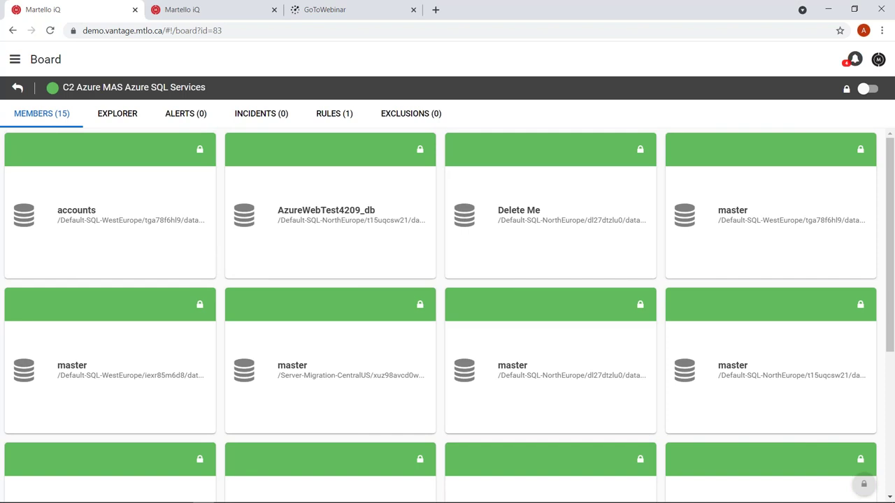
scroll(447, 314, "down", 5)
scroll(448, 314, "up", 5)
left_click(18, 88)
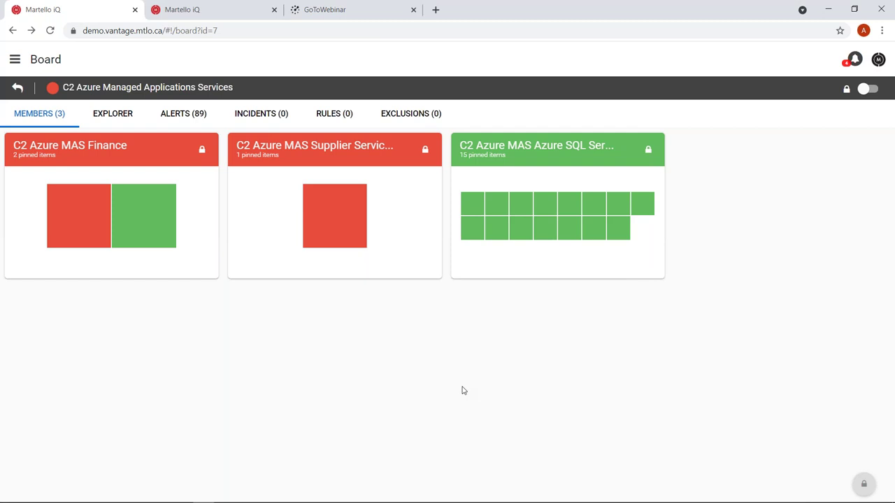
Inspect the AzureDC virtual machine's properties through the Supplier Services and SupServ Domain Controller boards, and return to C2 Azure Managed Applications Services
left_click(322, 163)
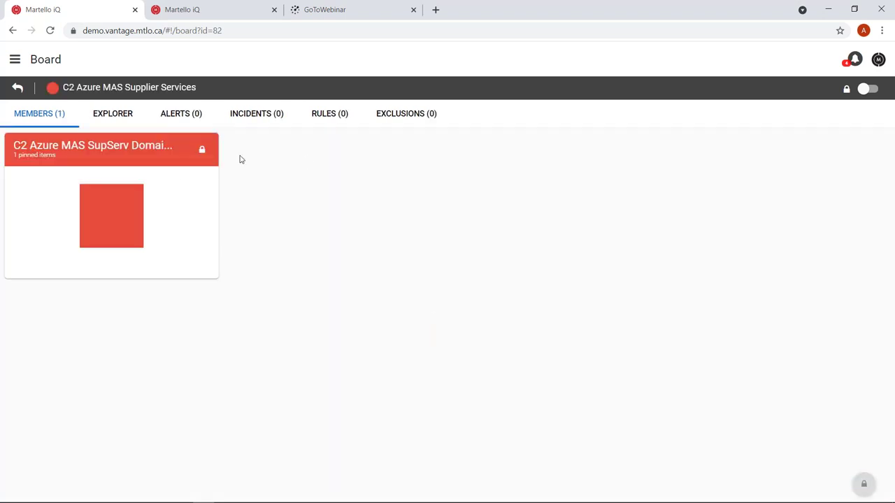
left_click(104, 151)
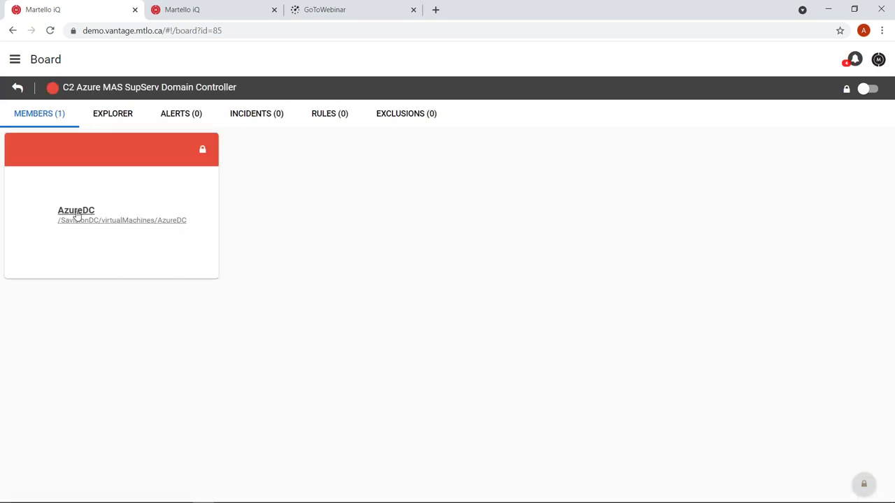
left_click(77, 213)
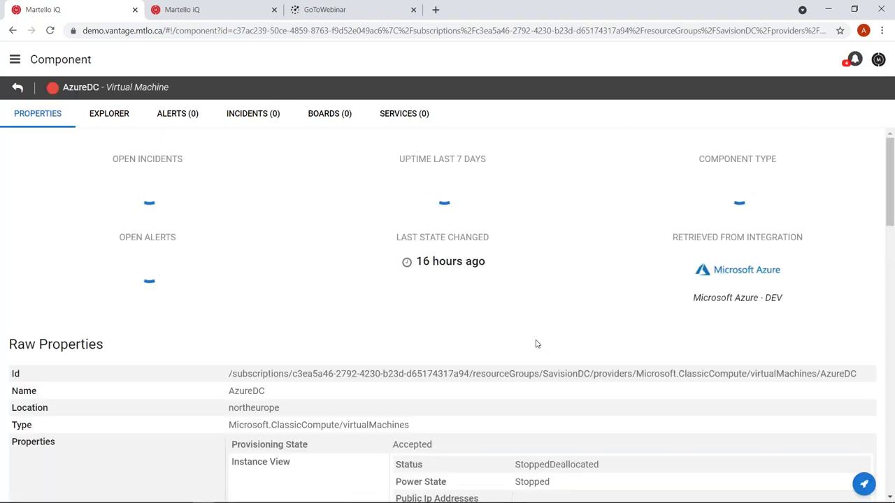
scroll(536, 344, "down", 3)
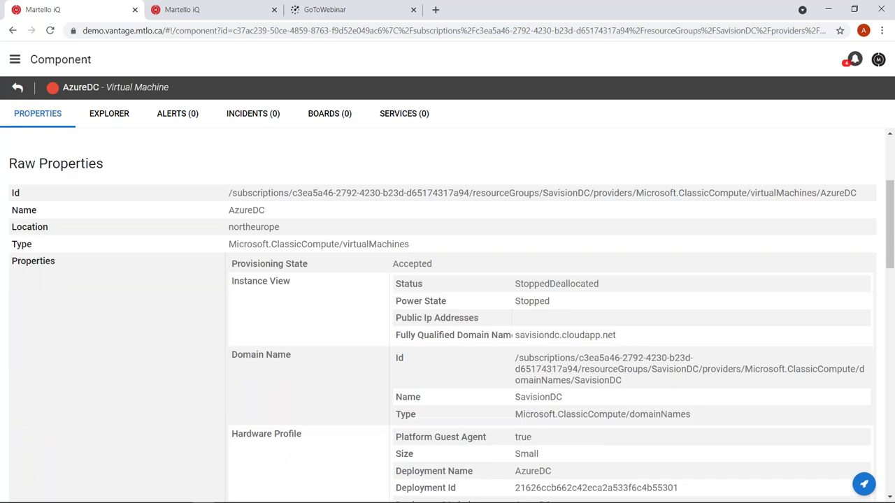
scroll(24, 135, "down", 3)
scroll(25, 134, "up", 6)
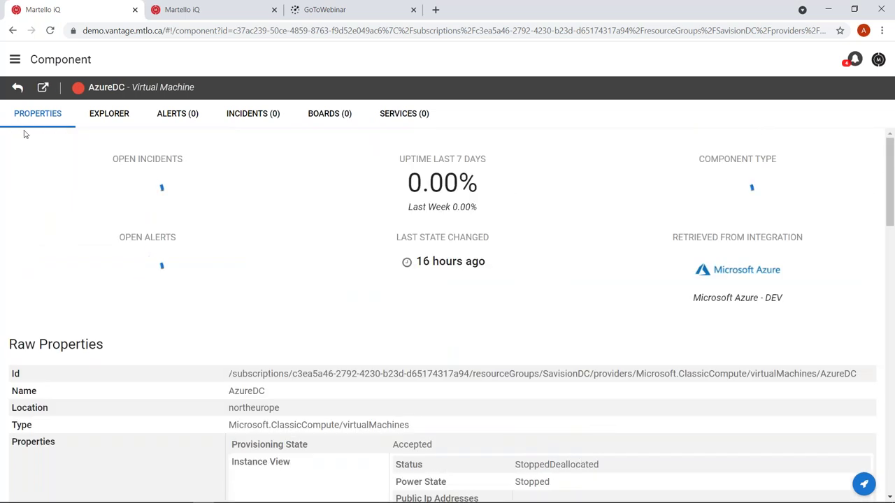
left_click(18, 88)
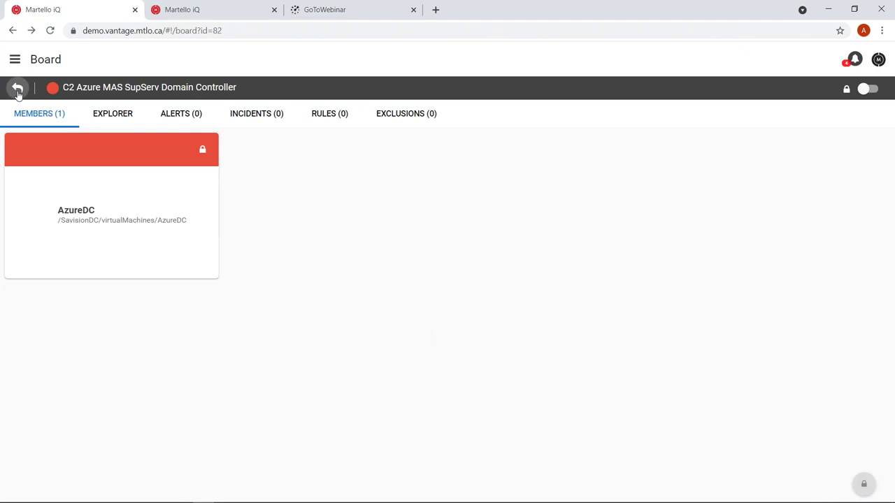
left_click(18, 89)
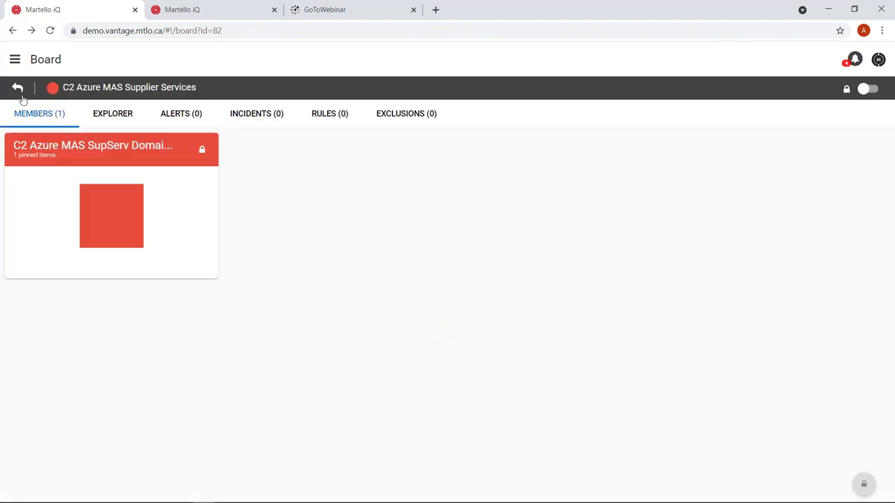
left_click(19, 87)
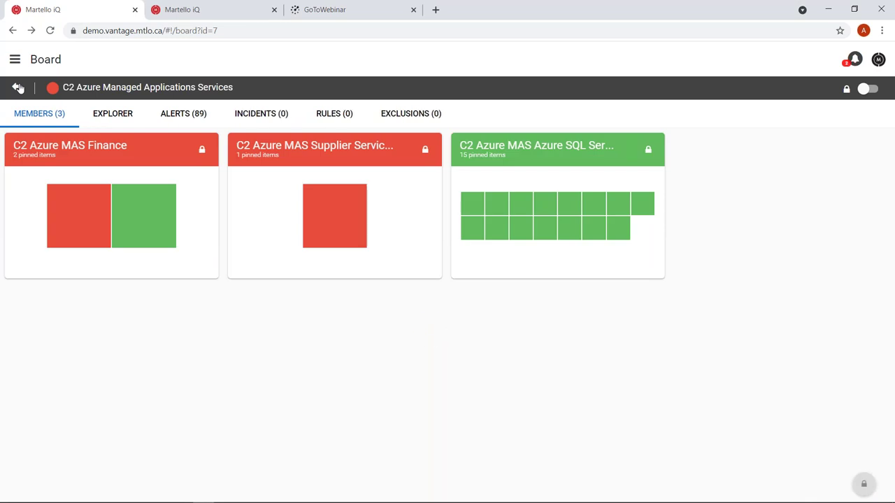
Drill down through C2 Azure MAS Finance and Finance Paris to the C2 AzMAS Fin PAR Azure User Experience board
left_click(138, 162)
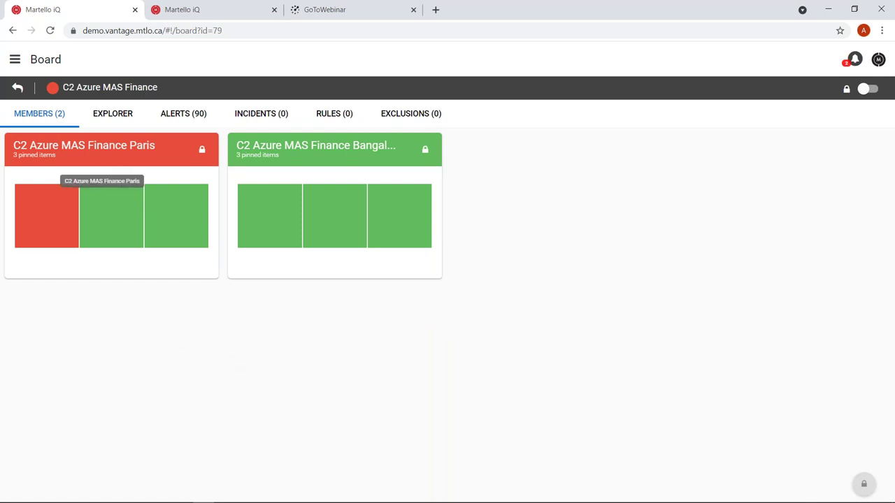
left_click(118, 161)
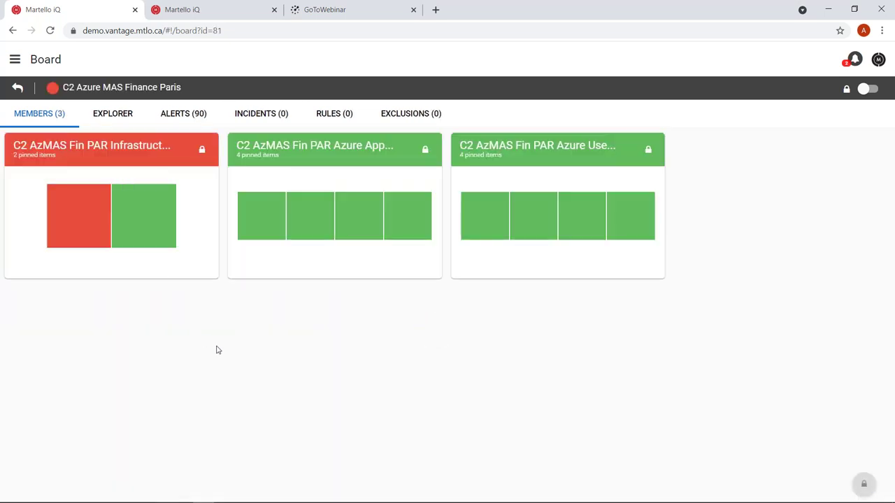
left_click(575, 160)
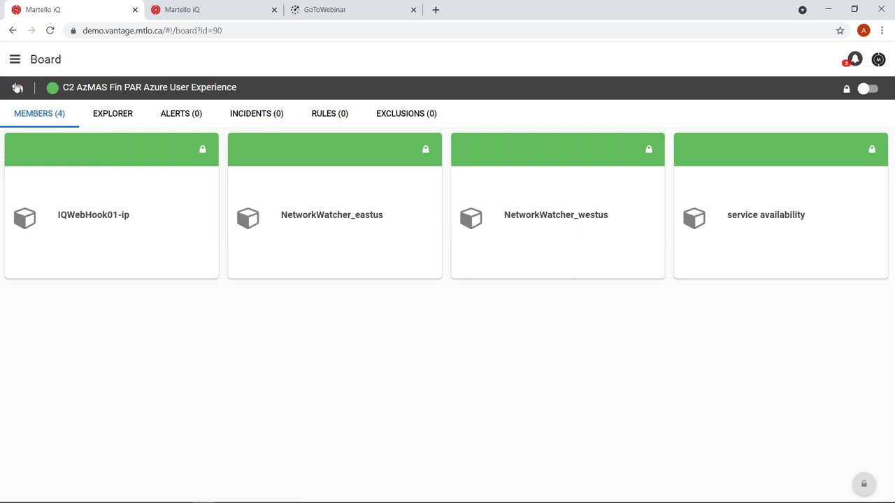
Go back to C2 Azure MAS Finance Paris and open the explorer view of its C2 AzMAS Fin PAR Infrastructure & Network board
left_click(17, 88)
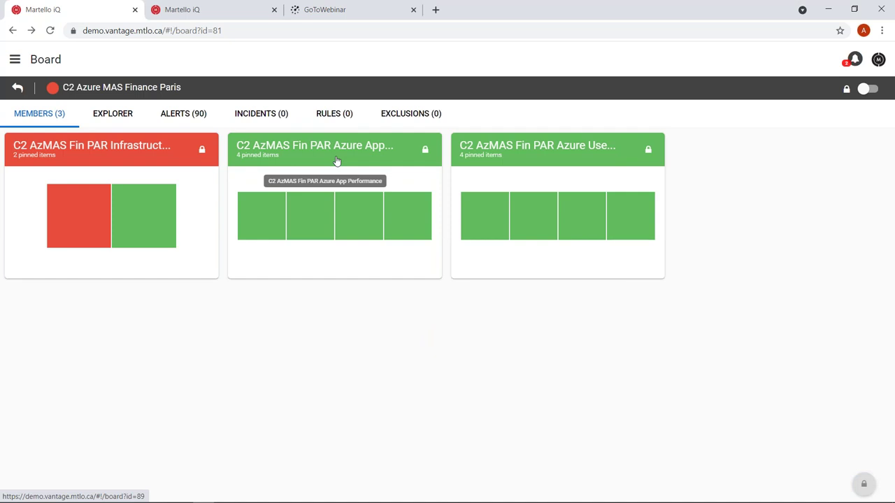
left_click(104, 160)
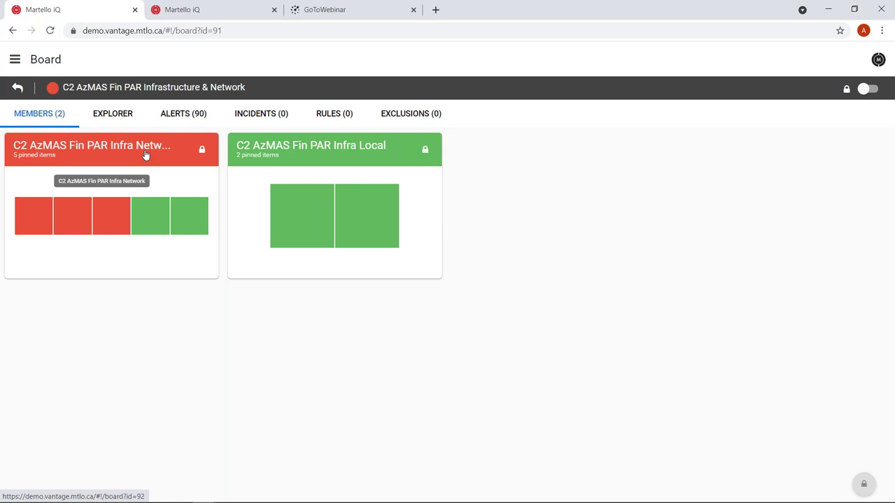
left_click(130, 118)
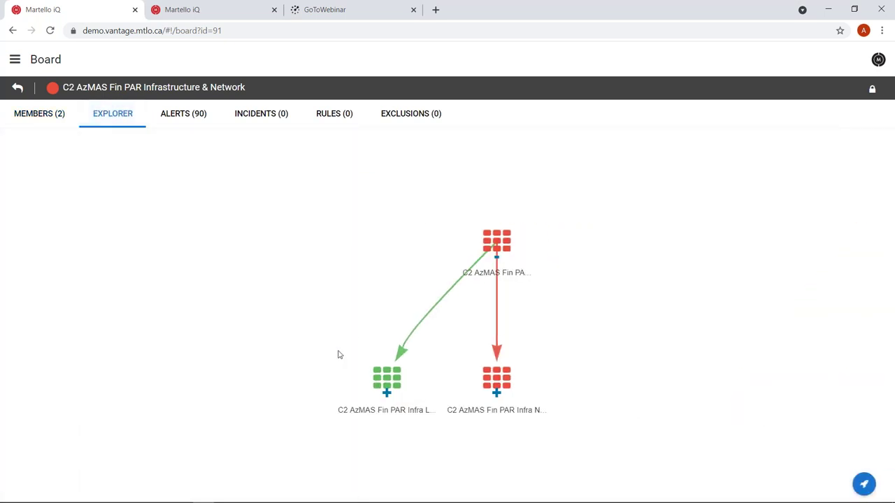
Expand the C2 AzMAS Fin PAR Infra Network, Wireless Controller and Cisco2500 nodes, moving the Infra Local node aside
left_click_drag(380, 291, 319, 270)
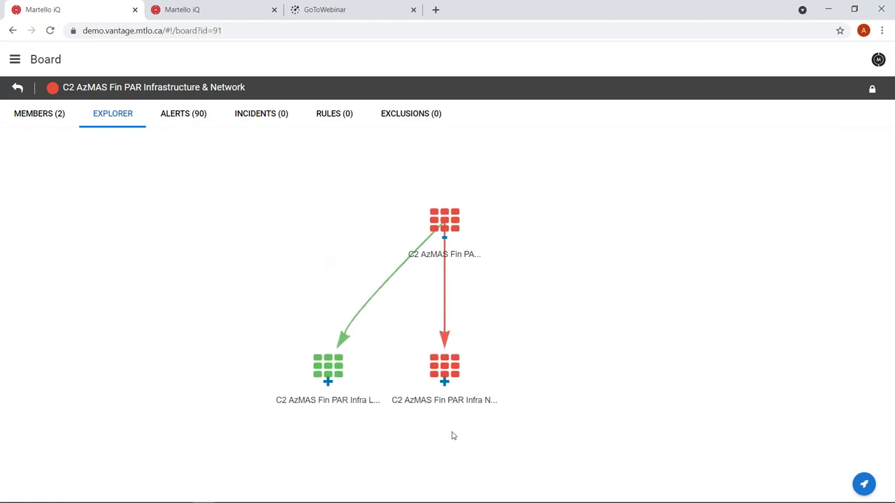
left_click(447, 372)
left_click_drag(649, 339, 645, 270)
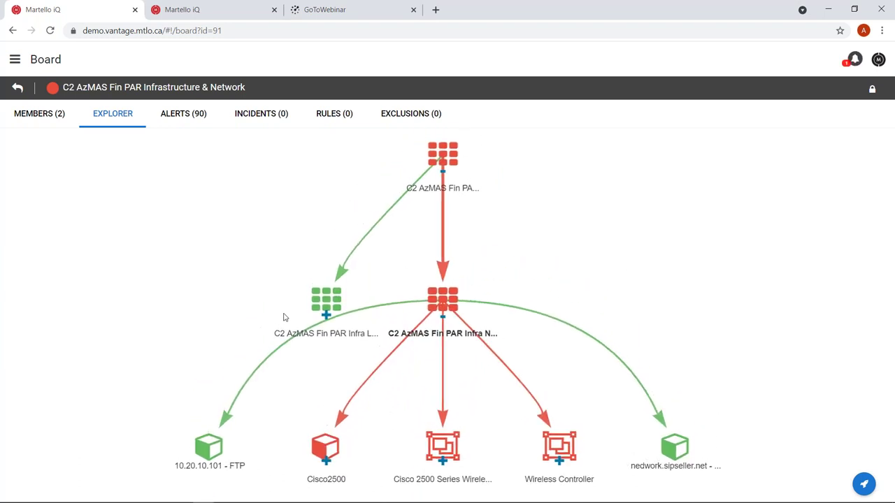
left_click_drag(326, 300, 140, 251)
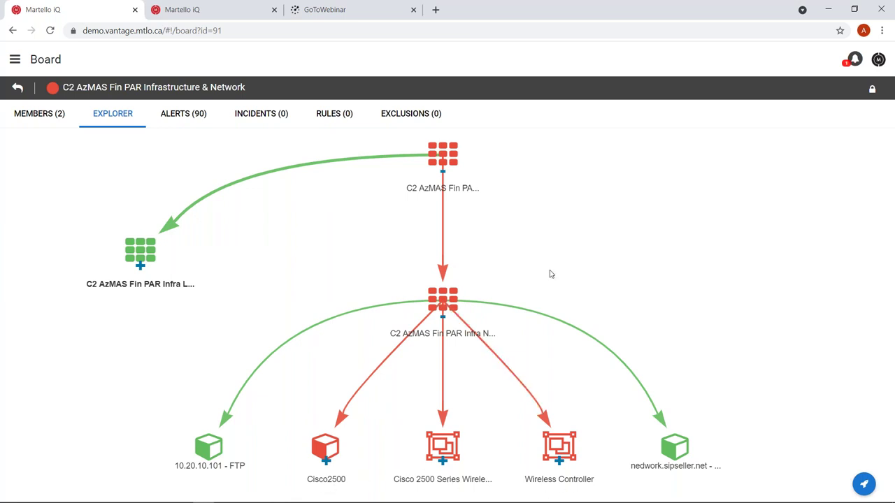
left_click(557, 451)
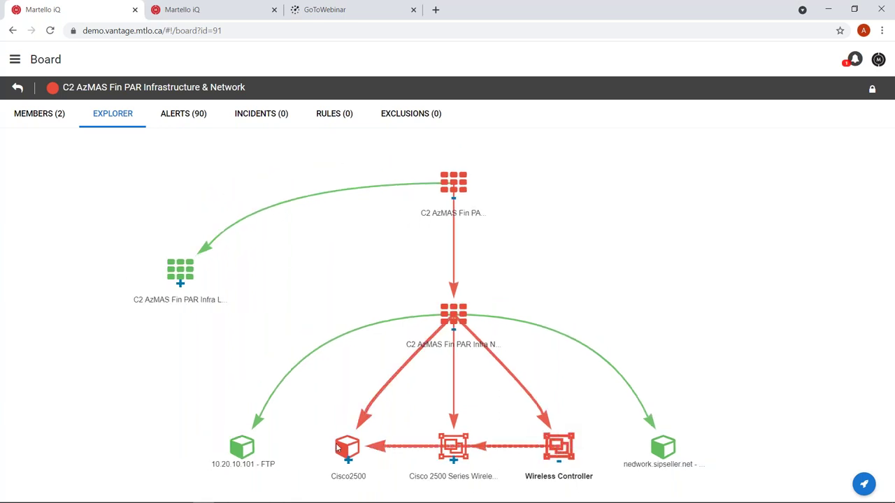
left_click(346, 451)
left_click_drag(317, 424, 298, 441)
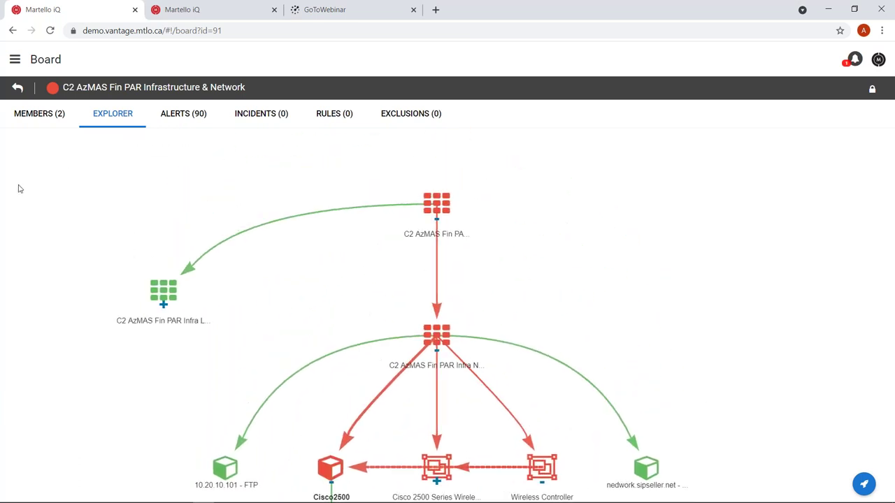
Return through the Finance Paris members to C2 Azure MAS Finance and open the C2 Azure MAS Finance Bangalore board's explorer view
left_click(18, 88)
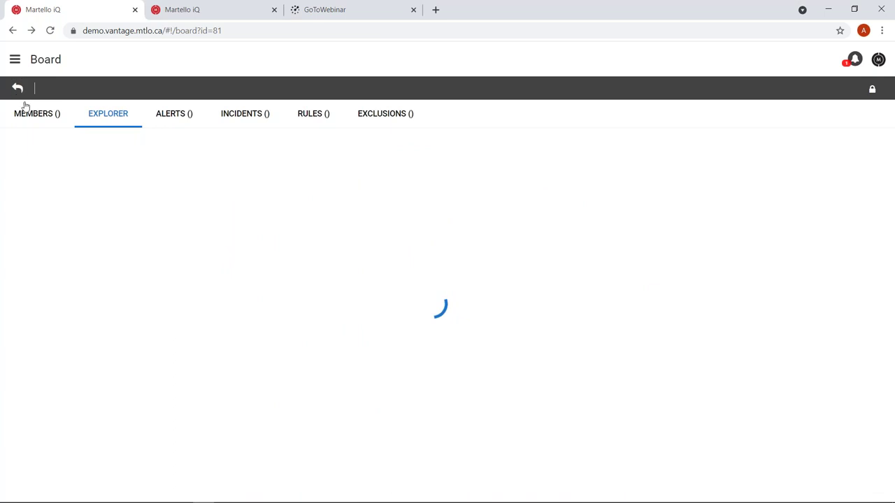
left_click(37, 116)
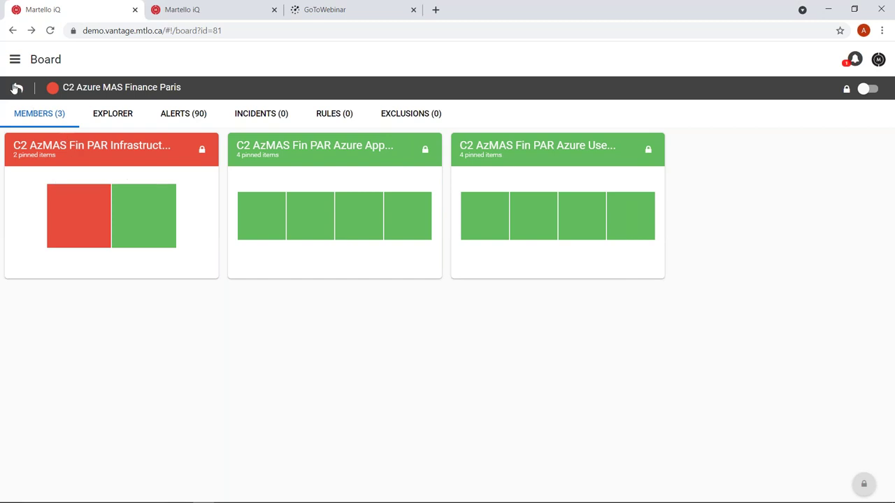
left_click(16, 88)
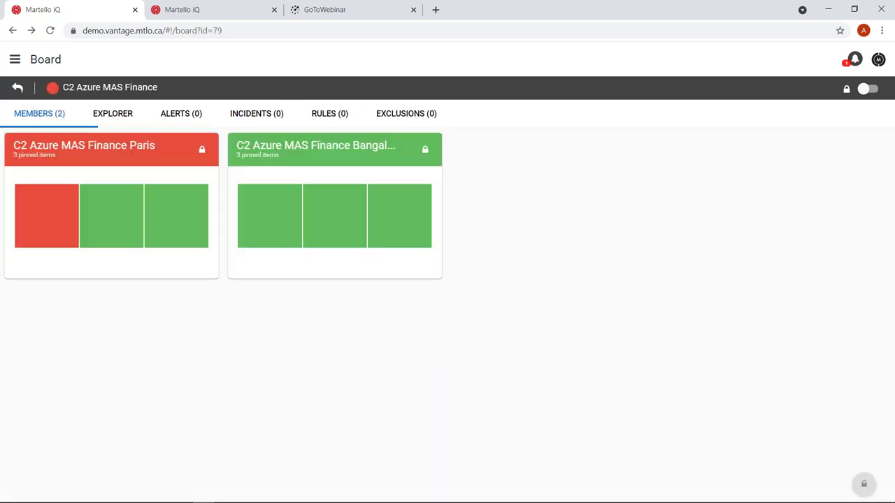
left_click(342, 148)
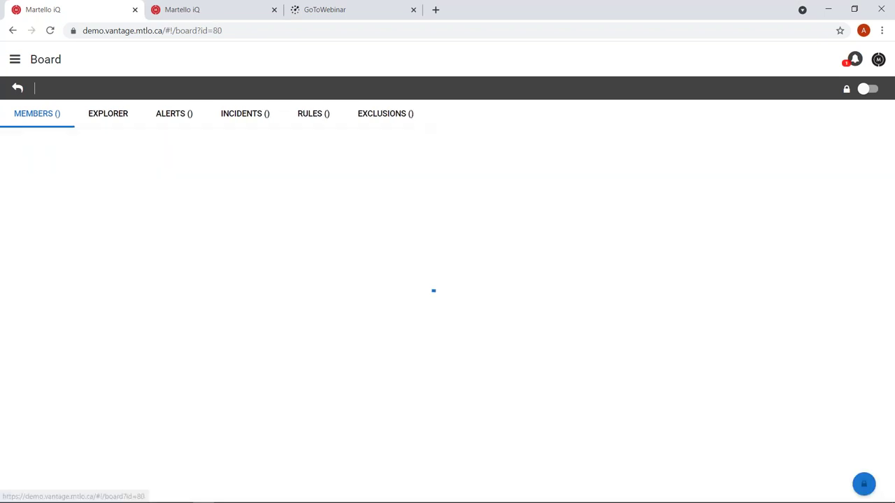
left_click(100, 121)
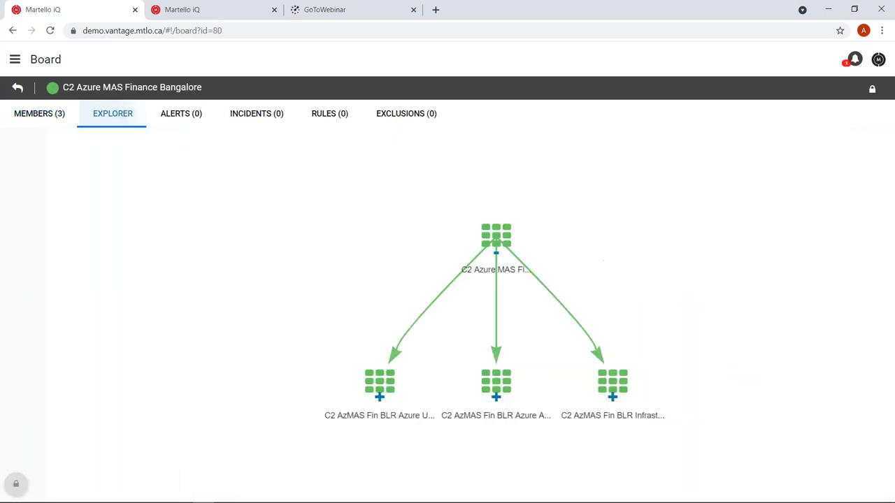
Expand the Bangalore board's C2 AzMAS Fin BLR infrastructure node and the second infrastructure board beneath it to examine their dependencies
left_click_drag(193, 265, 191, 245)
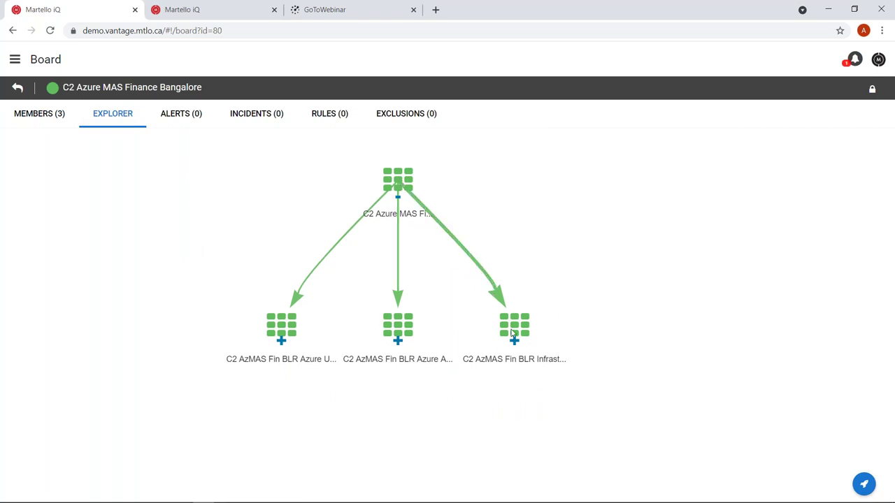
left_click(514, 340)
left_click_drag(613, 411, 611, 334)
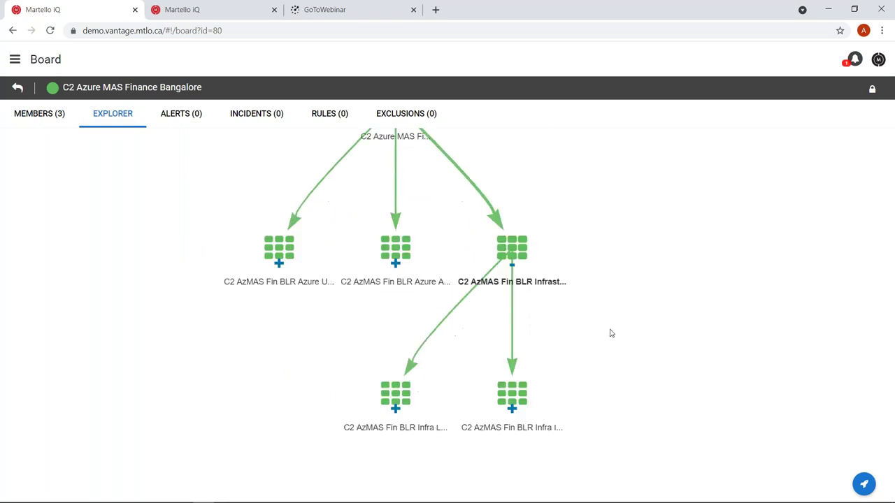
left_click(511, 407)
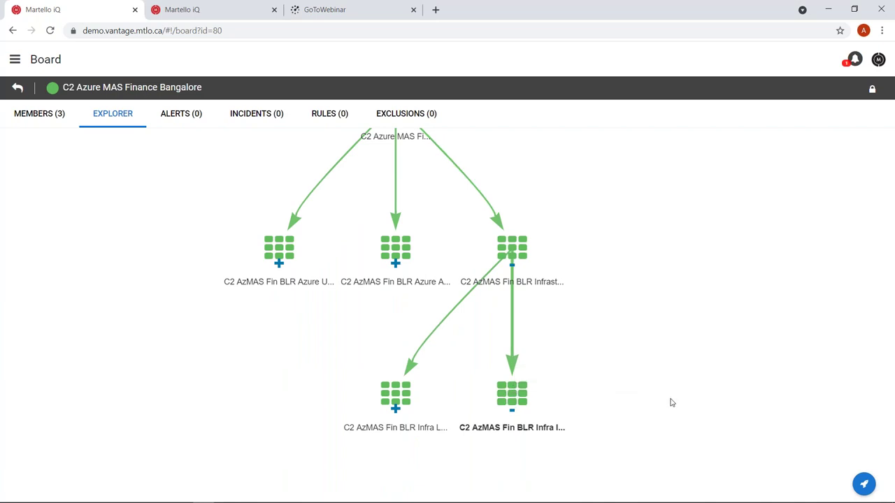
left_click_drag(668, 386, 683, 448)
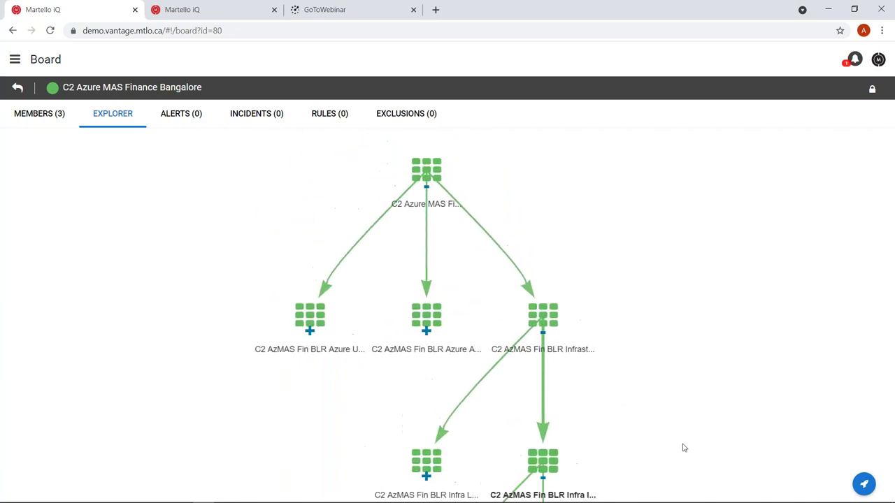
Examine the SLA summary and timeline of the C2 Azure Finance business service, closing the duplicate Martello iQ browser tab
left_click(13, 62)
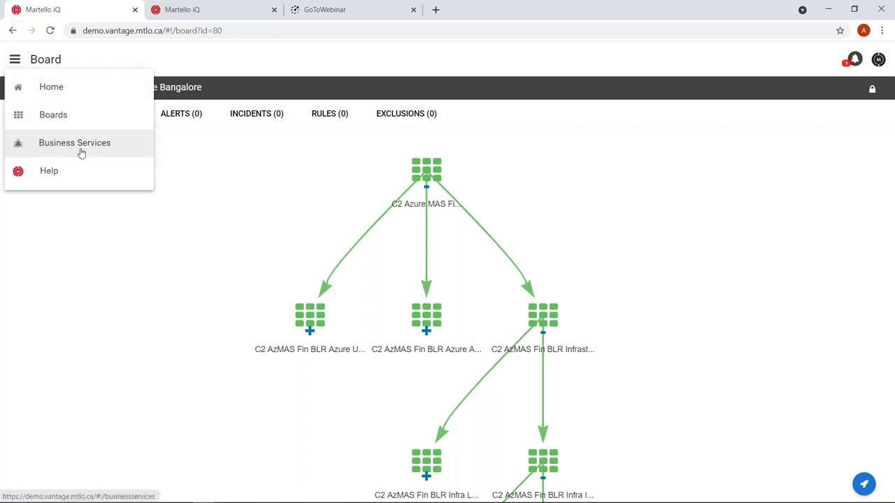
left_click(81, 151)
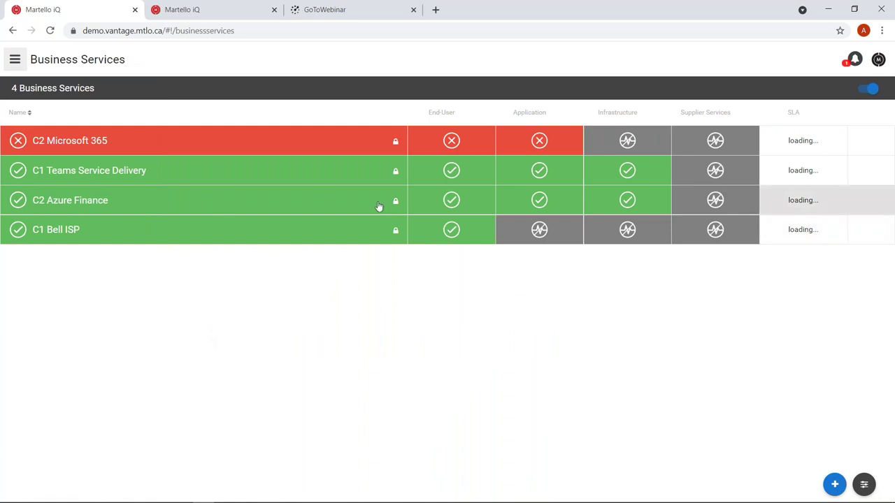
left_click(242, 202)
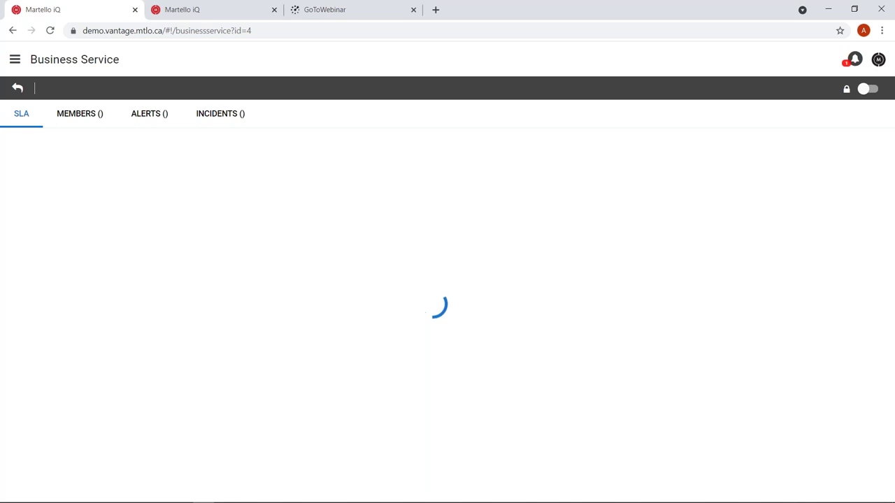
left_click(214, 6)
left_click(200, 202)
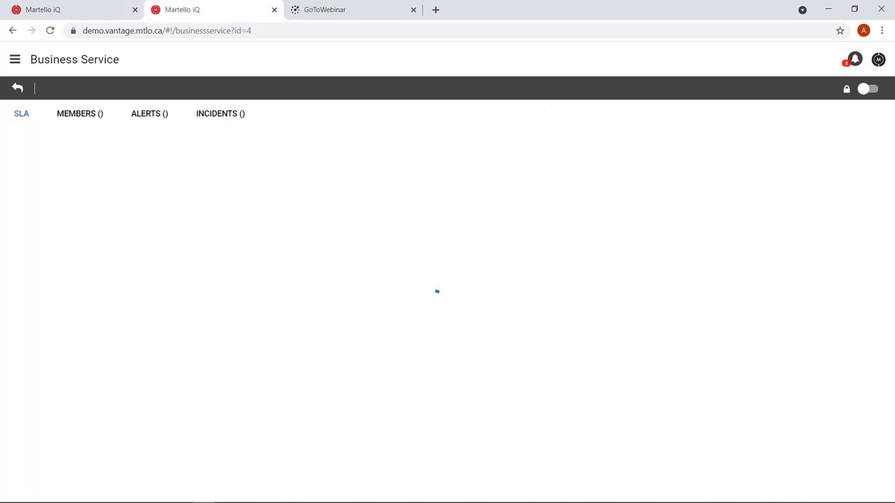
left_click(111, 17)
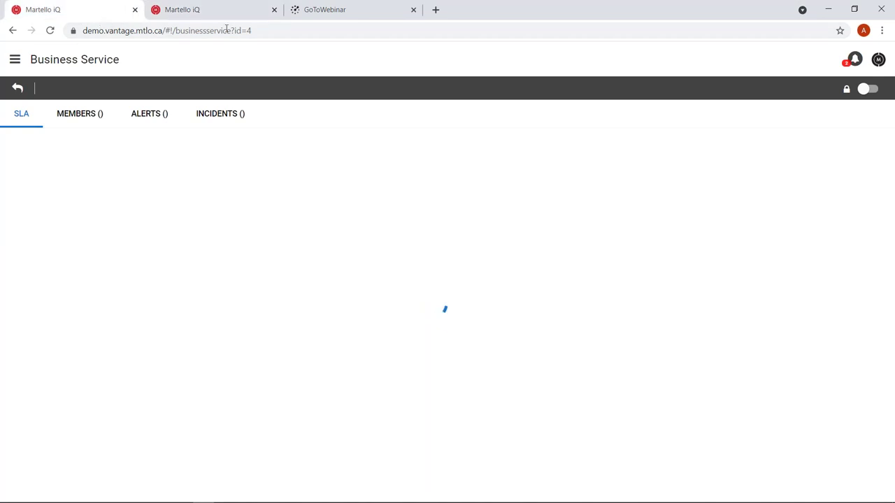
left_click(274, 10)
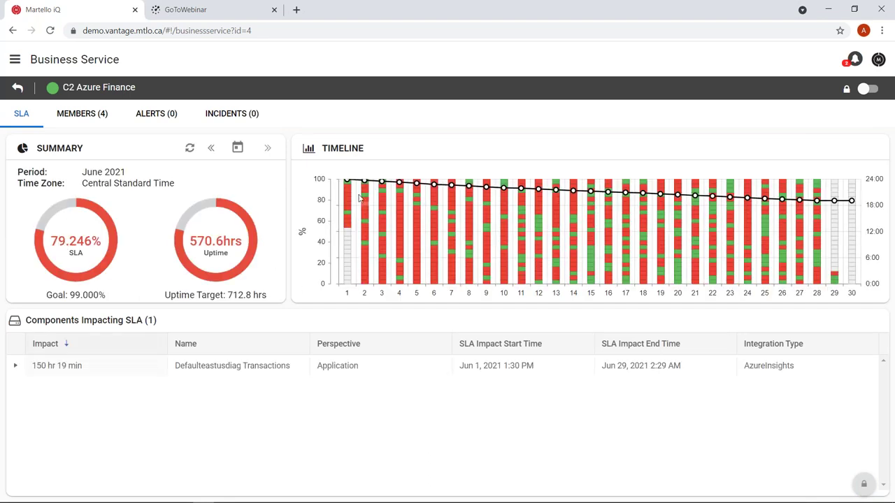
mouse_move(353, 196)
Leave the business services for the boards overview and open the members of the Customer 2 board
left_click(17, 87)
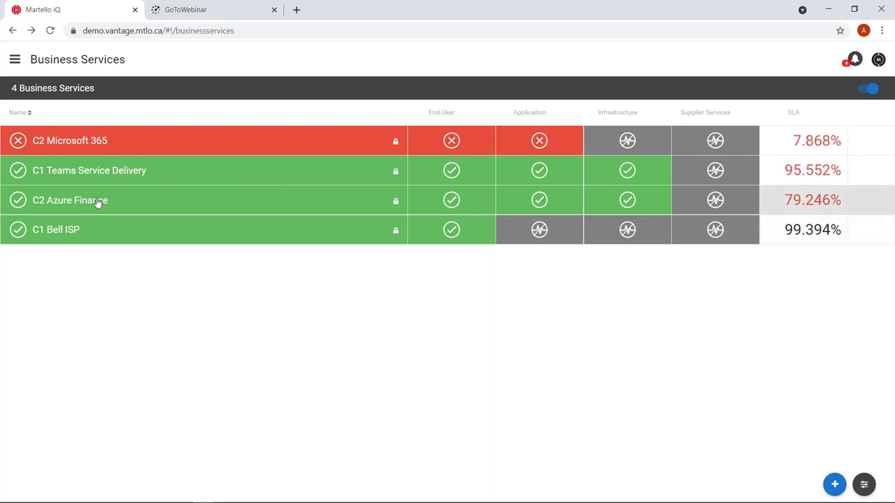
left_click(15, 61)
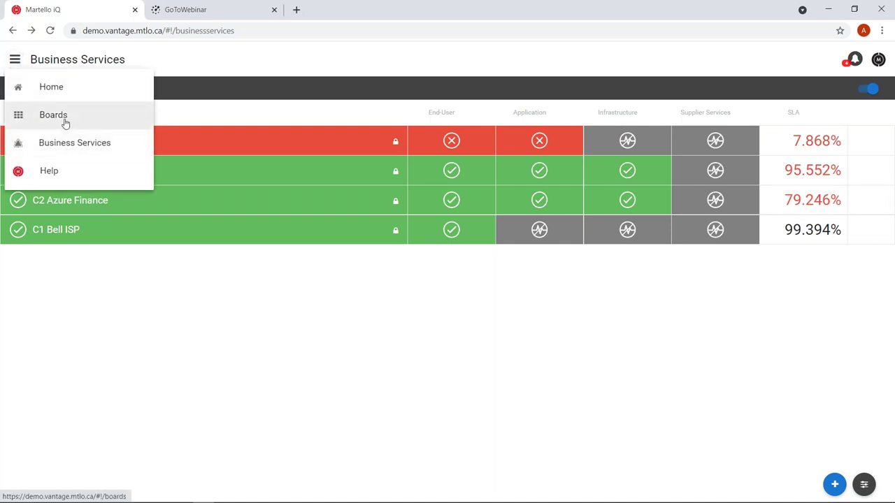
left_click(62, 118)
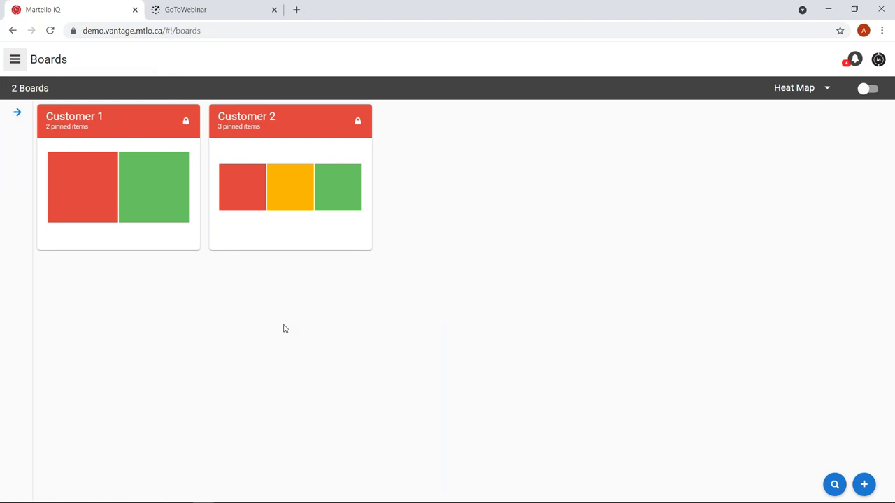
left_click(140, 128)
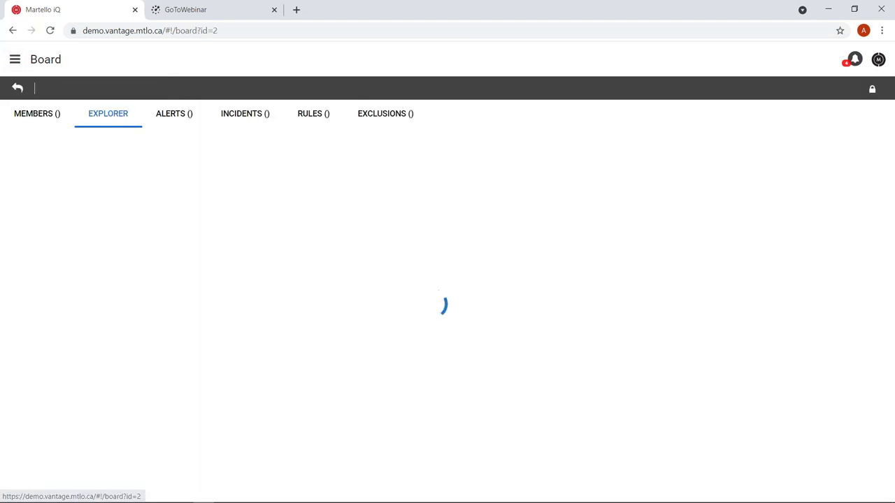
left_click(18, 86)
left_click(246, 125)
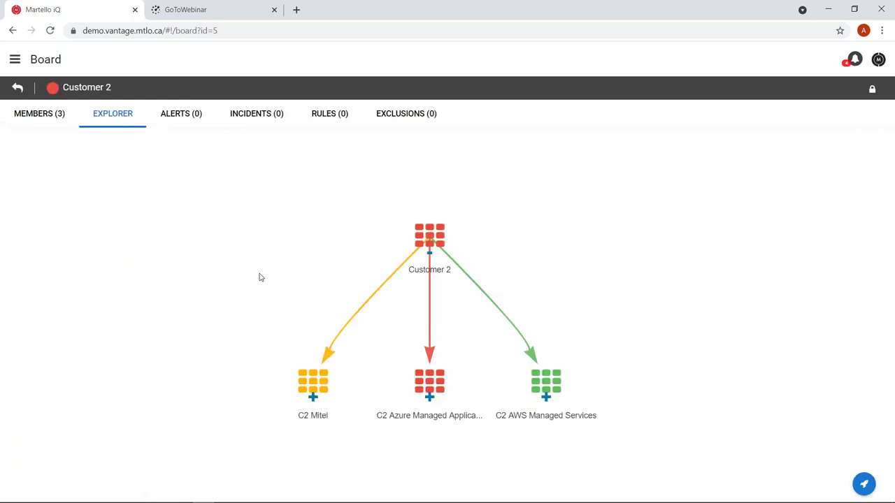
left_click(31, 117)
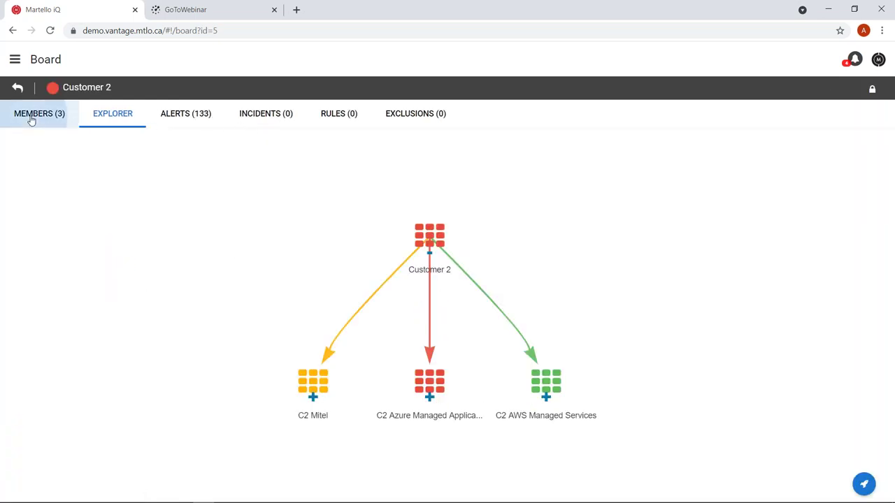